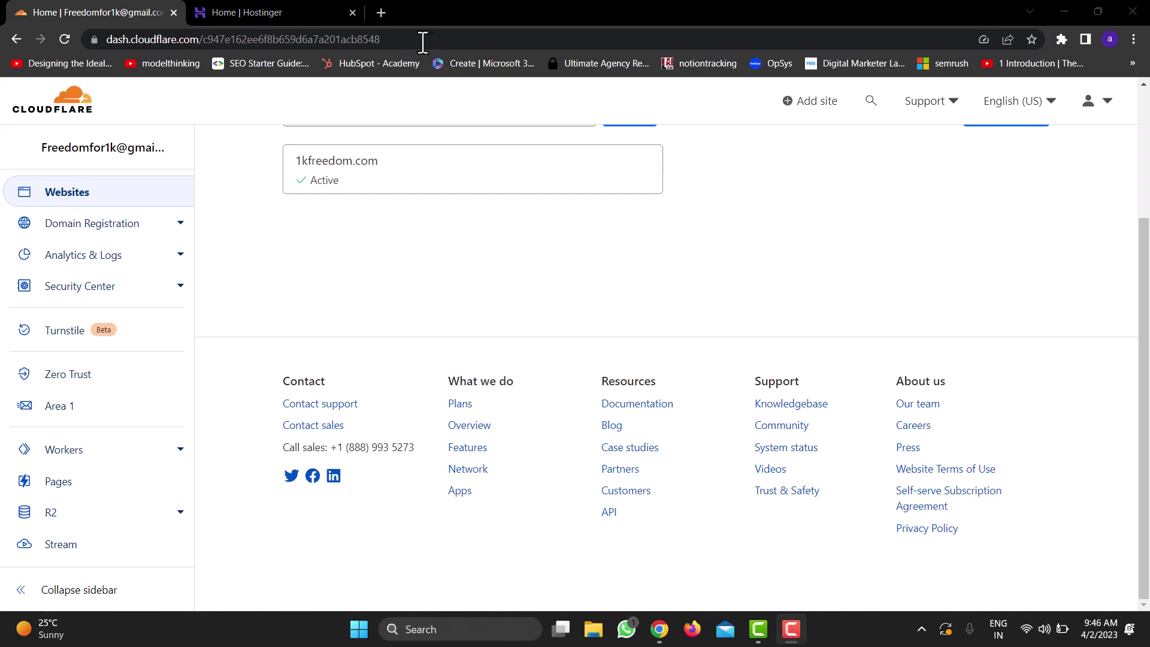
- Check that 1kfreedom.com is Active in Cloudflare, then move to the Hostinger hPanel home
left_click_drag(421, 39, 241, 39)
left_click(287, 248)
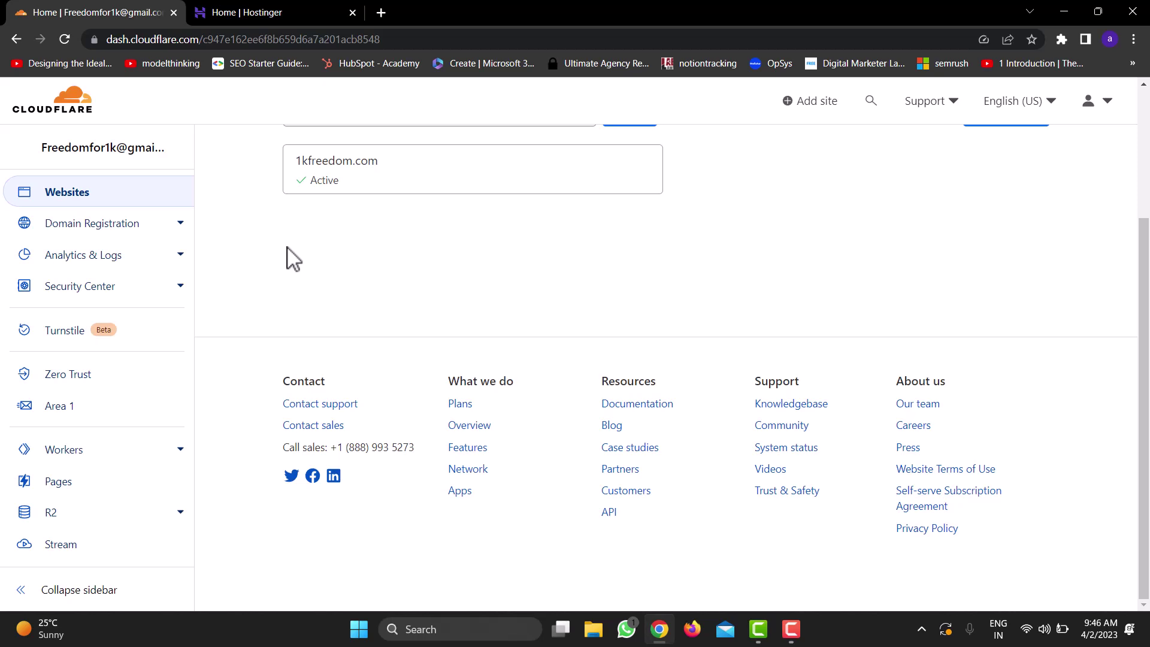
left_click(247, 12)
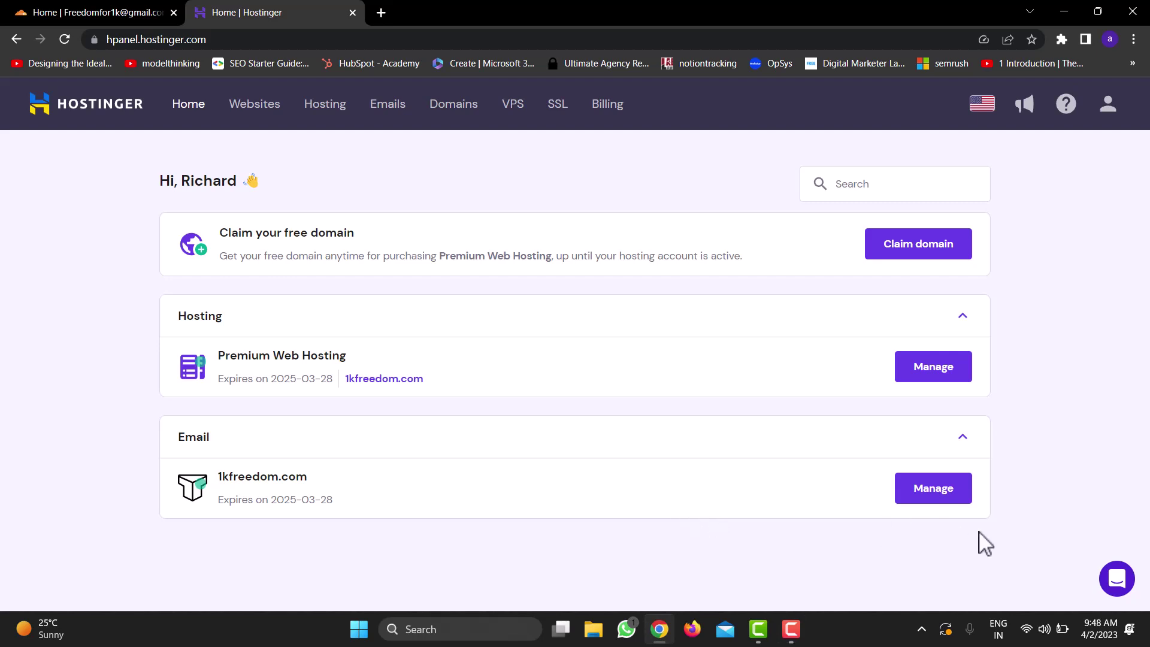
- From the Premium Web Hosting dashboard, choose + Add Website in the website list
left_click(929, 379)
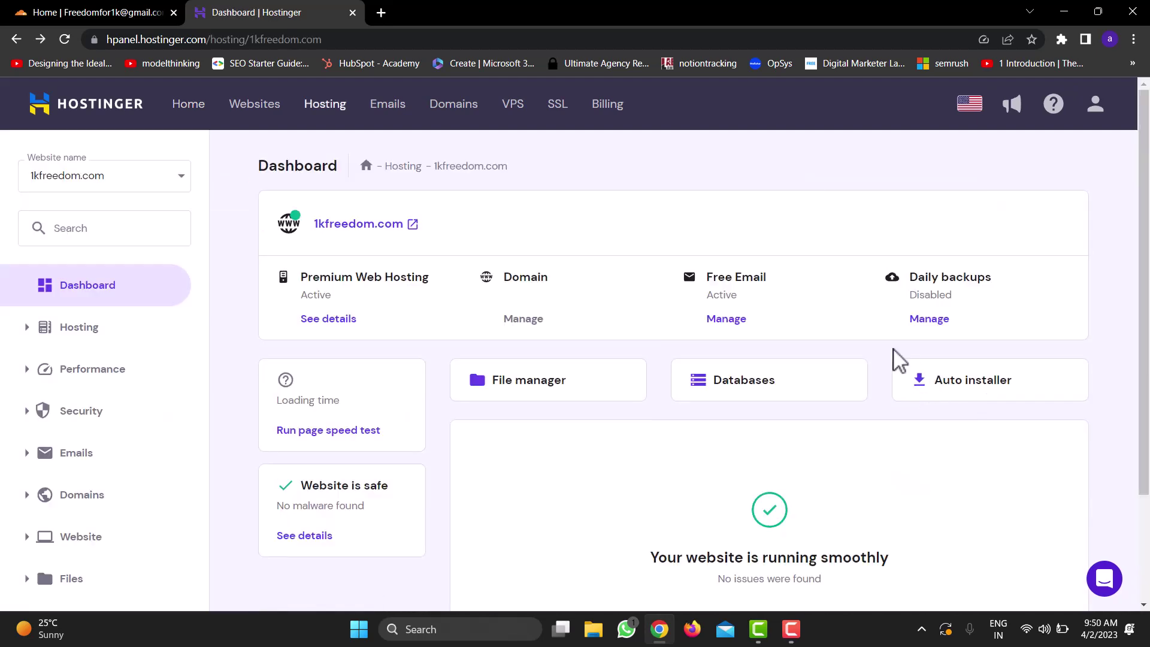
left_click(180, 184)
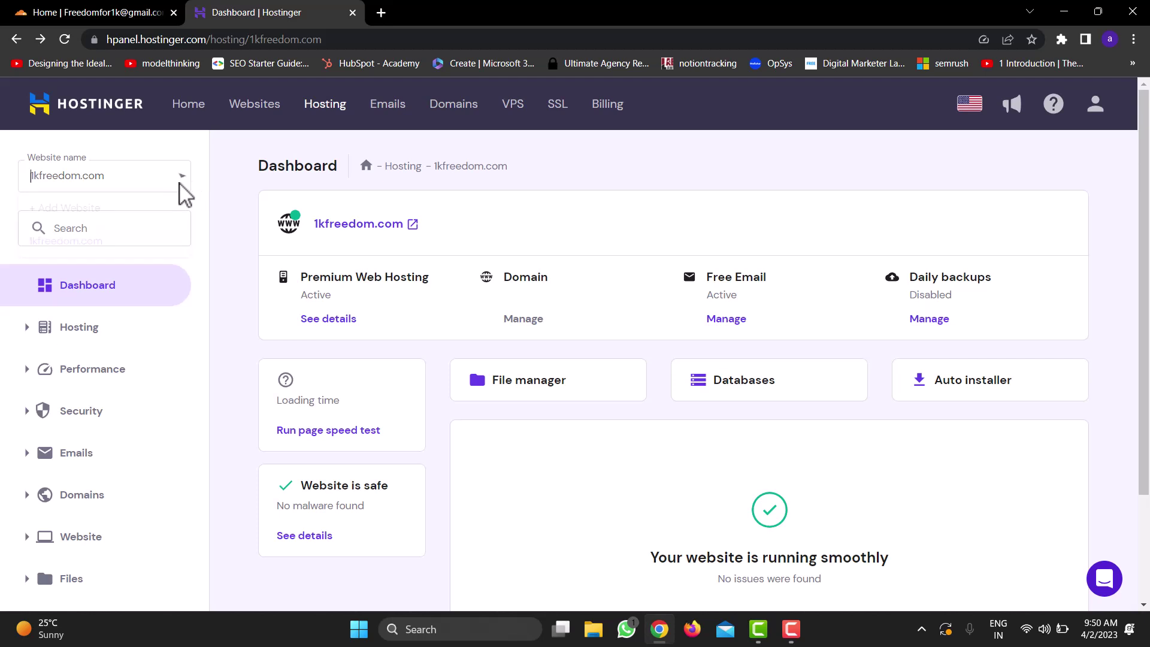
left_click(90, 211)
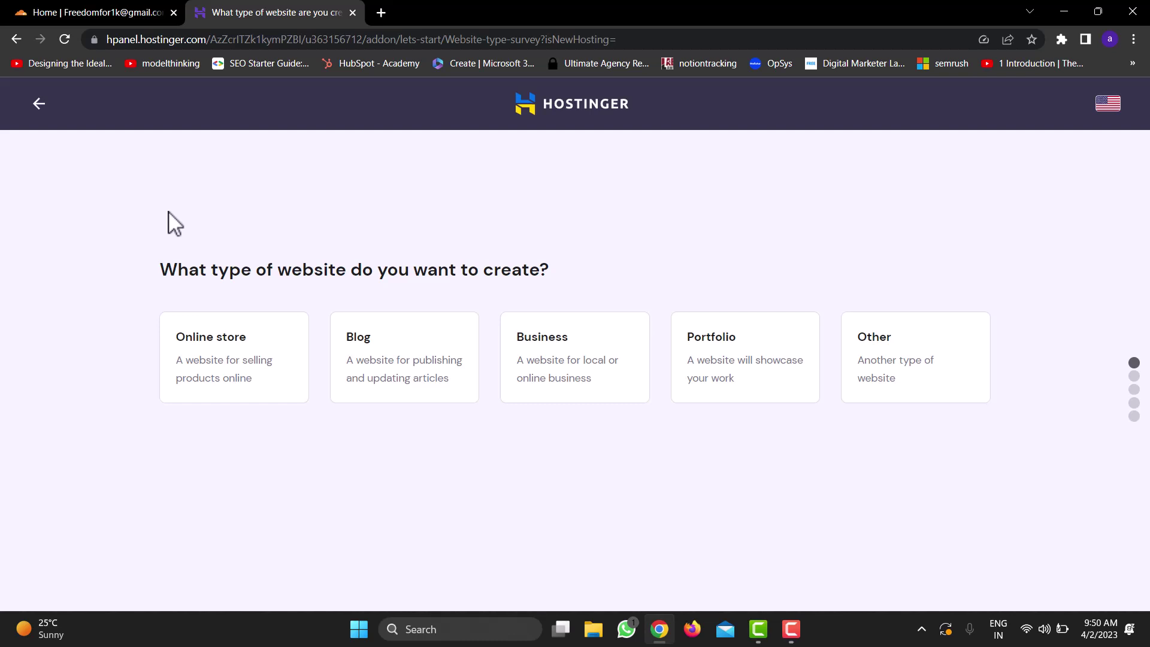
- Pick Business as the website type and skip to an empty website
left_click(545, 383)
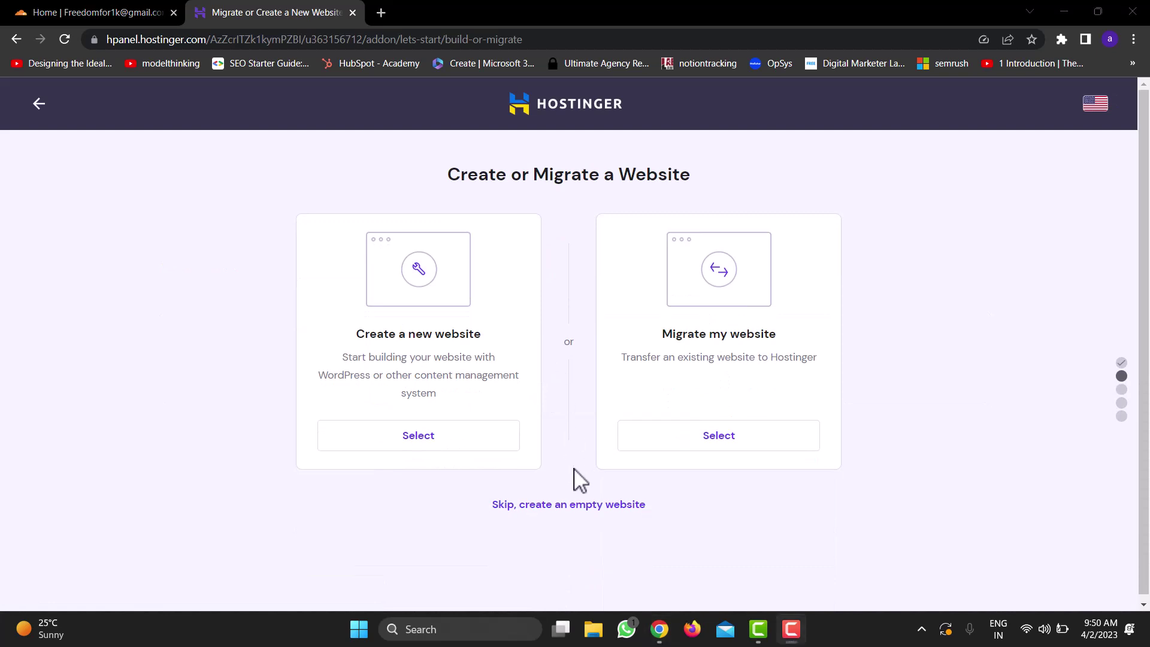
left_click(569, 503)
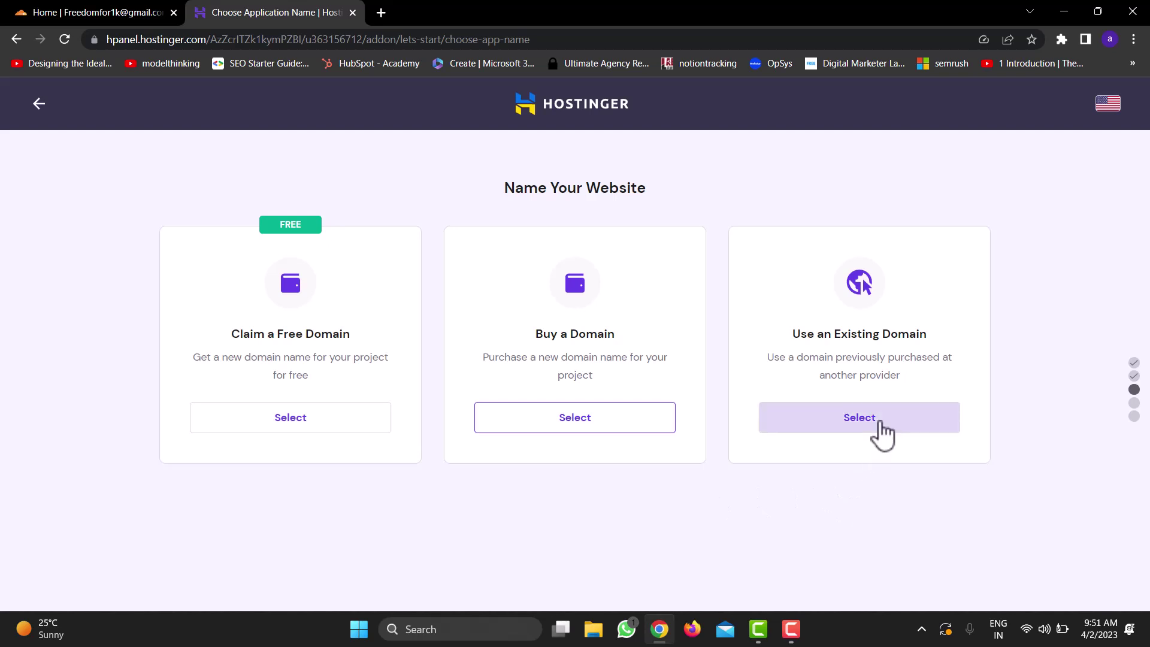
- Choose Use an Existing Domain, enter 1kfreedom.com and submit it twice
left_click(879, 427)
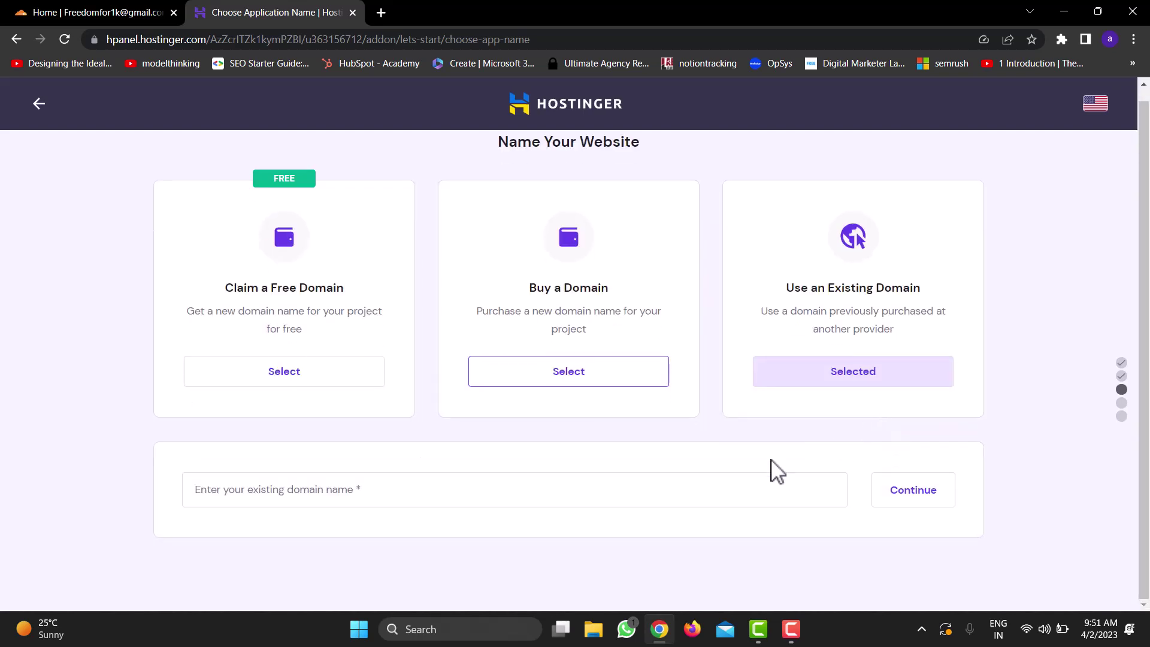
left_click(378, 485)
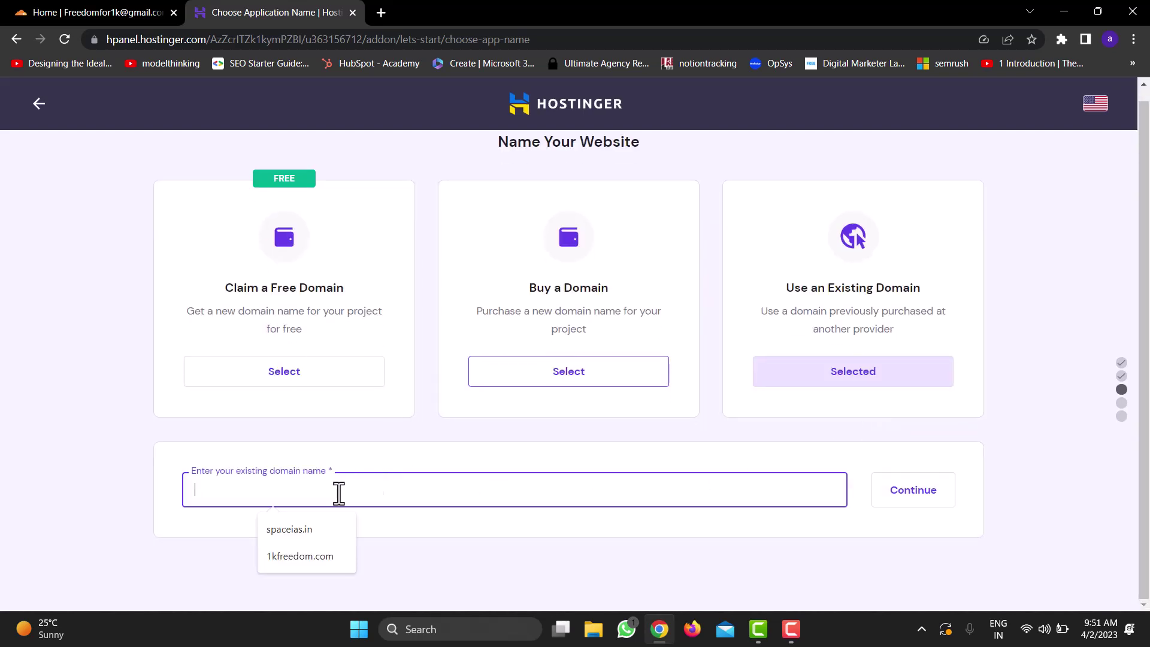
left_click(317, 555)
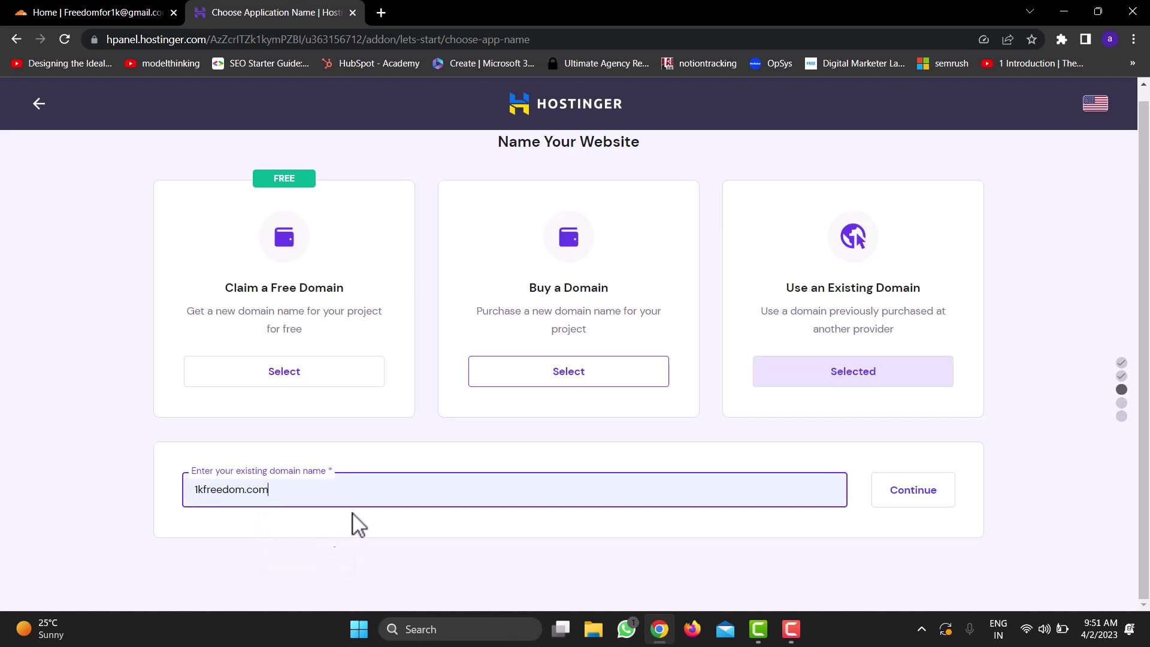
left_click(914, 496)
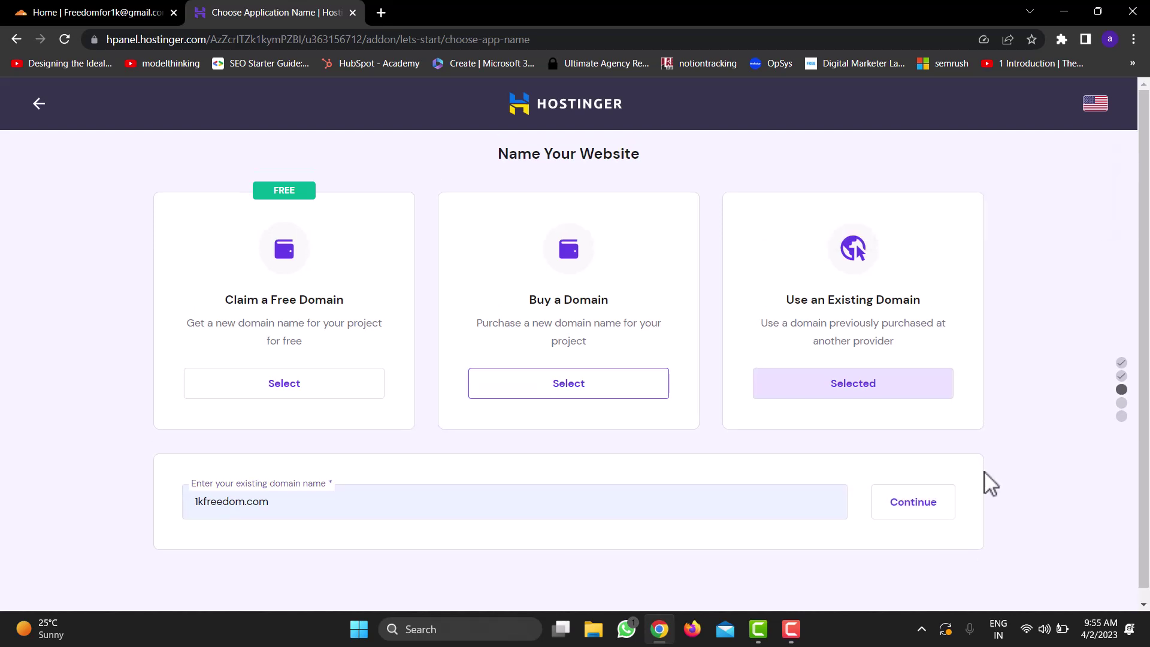
left_click(935, 508)
- Back out of the website setup and return to the hPanel home page
left_click(37, 110)
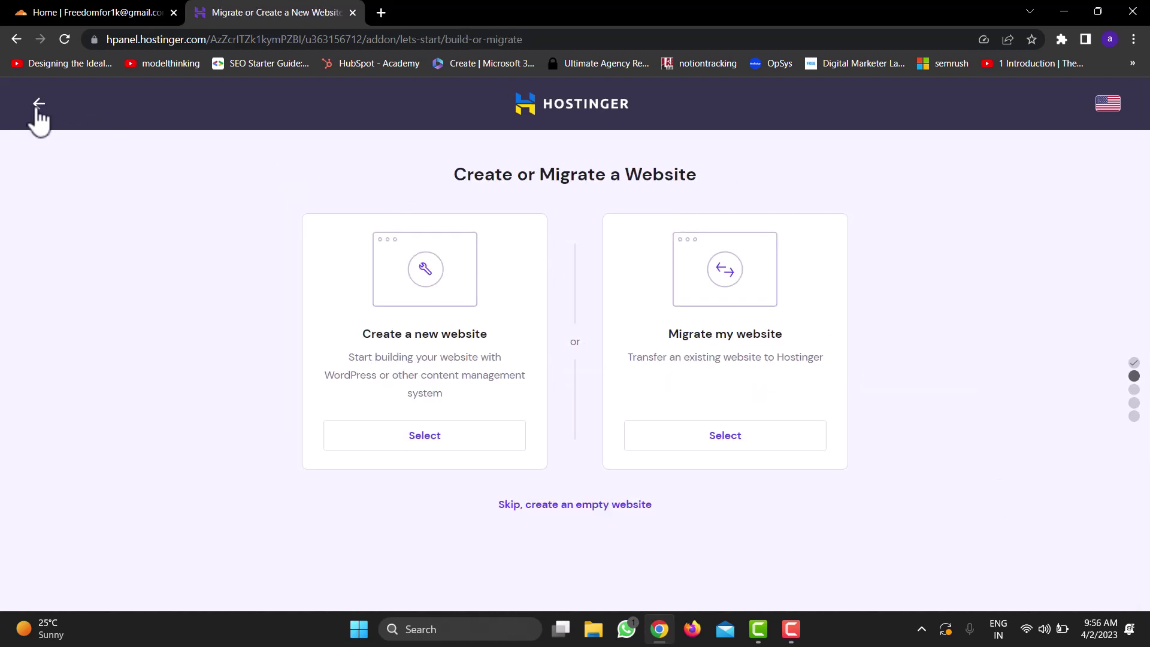
left_click(37, 110)
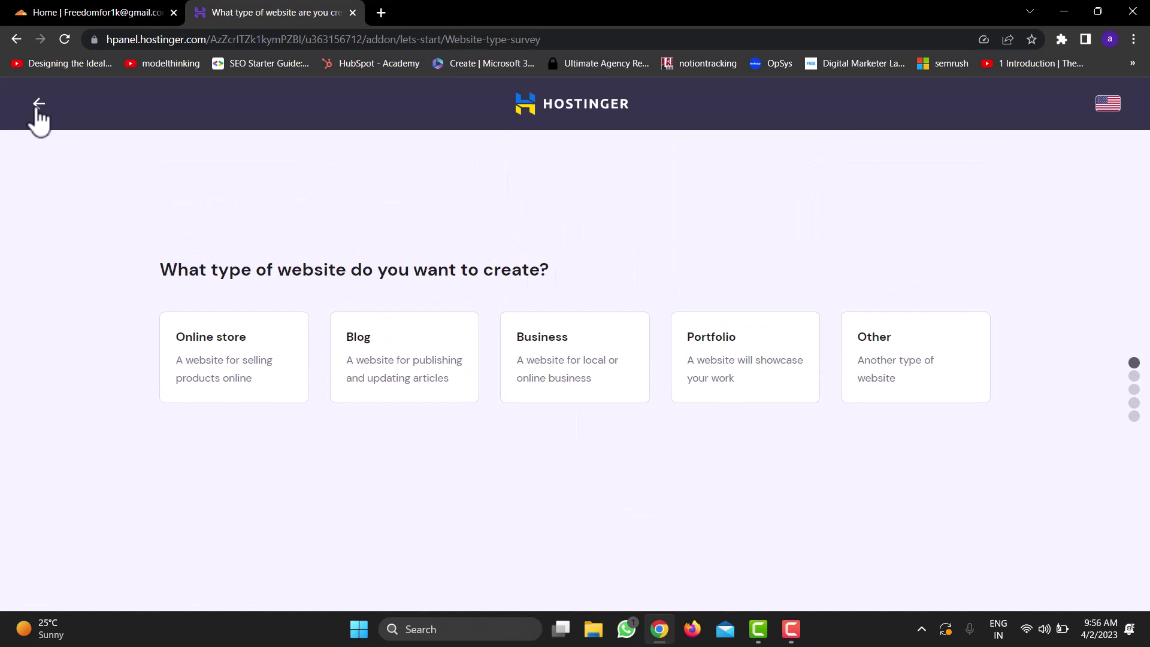
left_click(37, 110)
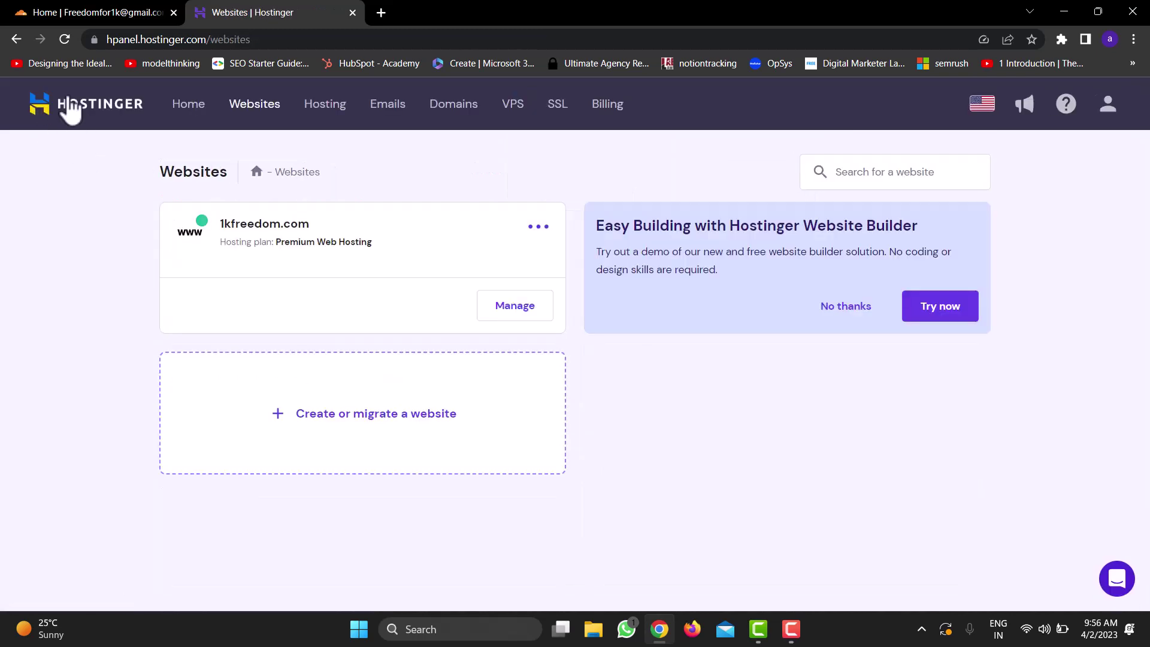
left_click(189, 107)
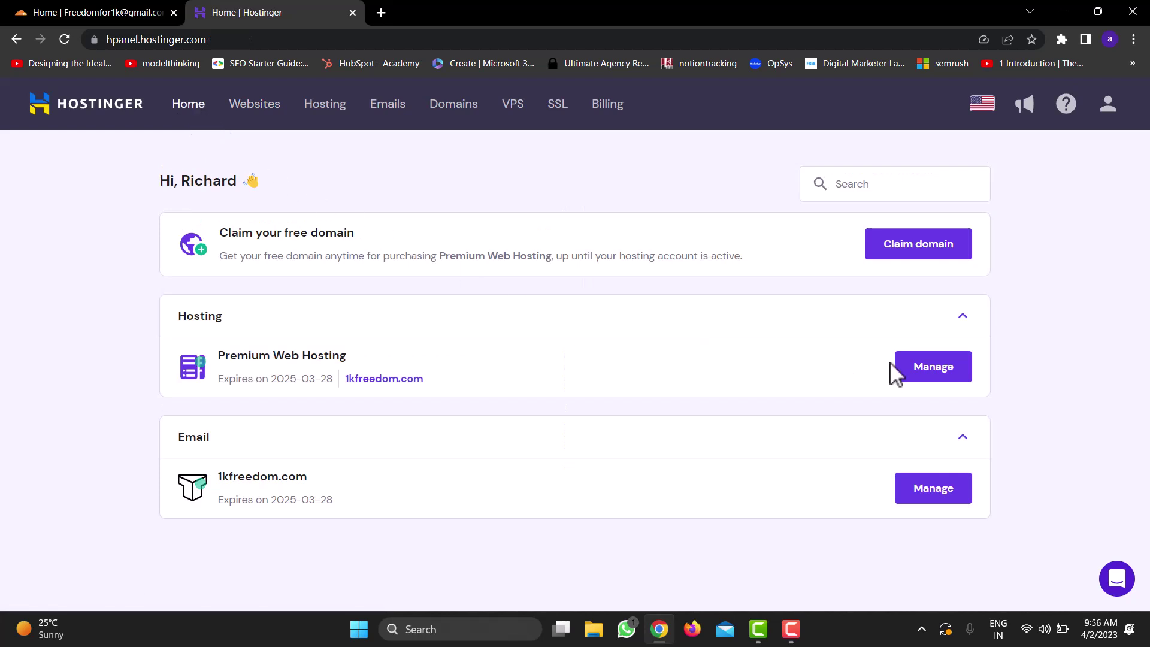
- Open the 1kfreedom.com hosting dashboard and highlight its domain and Premium Web Hosting plan
left_click(914, 381)
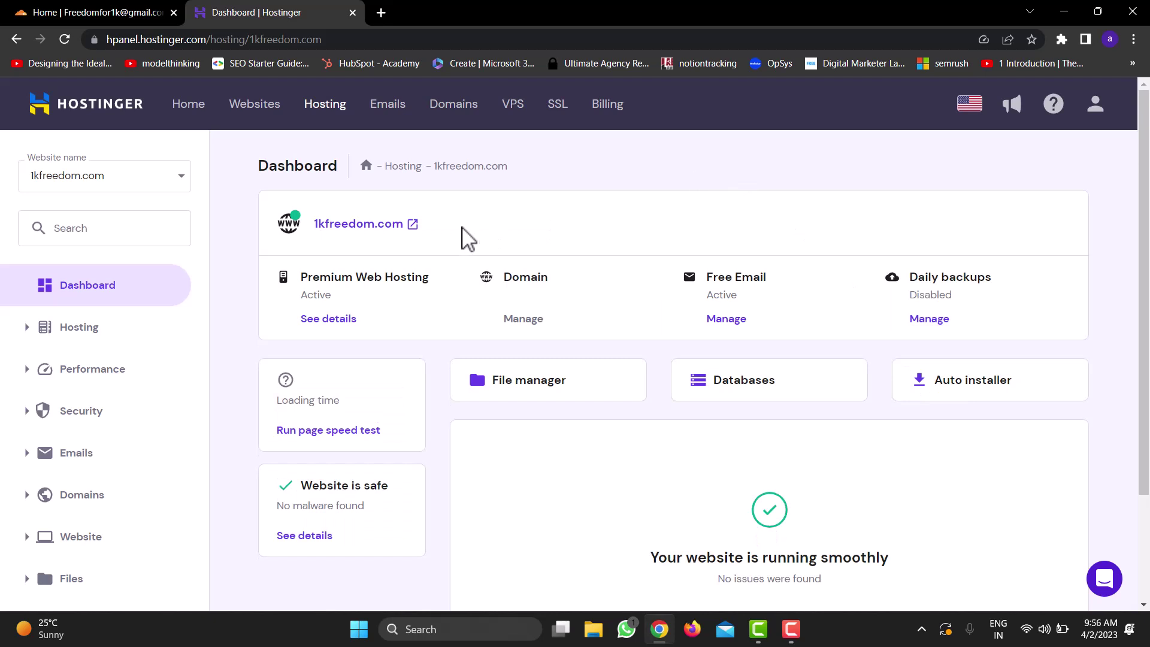
left_click_drag(307, 225, 382, 232)
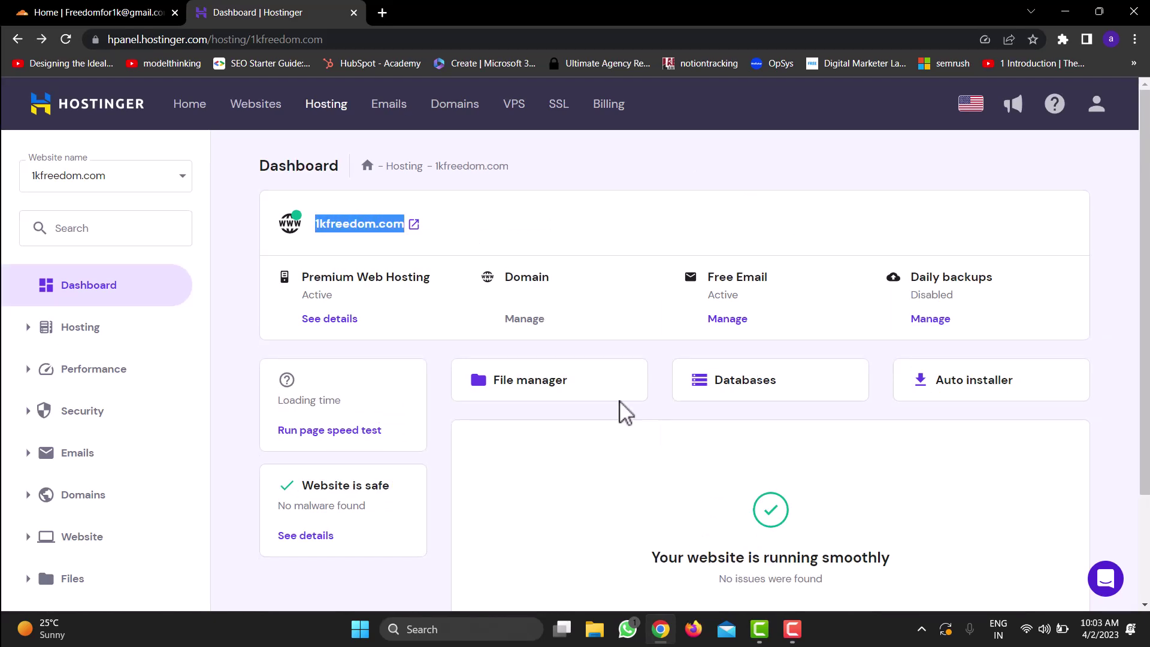
left_click(489, 238)
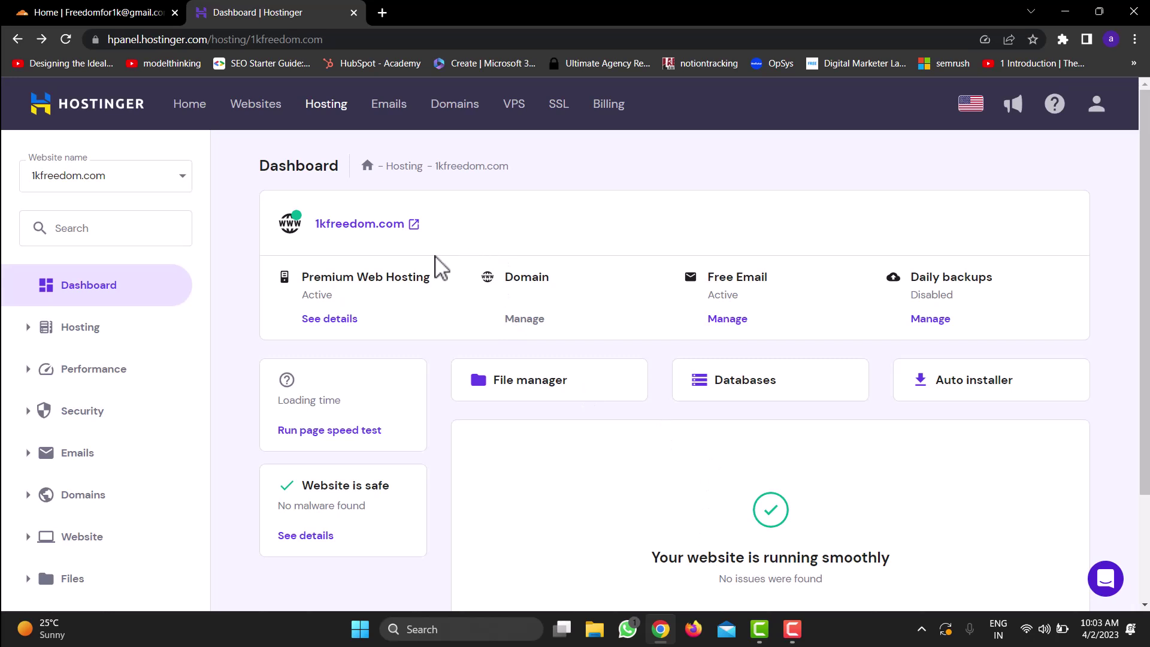
left_click_drag(307, 279, 434, 281)
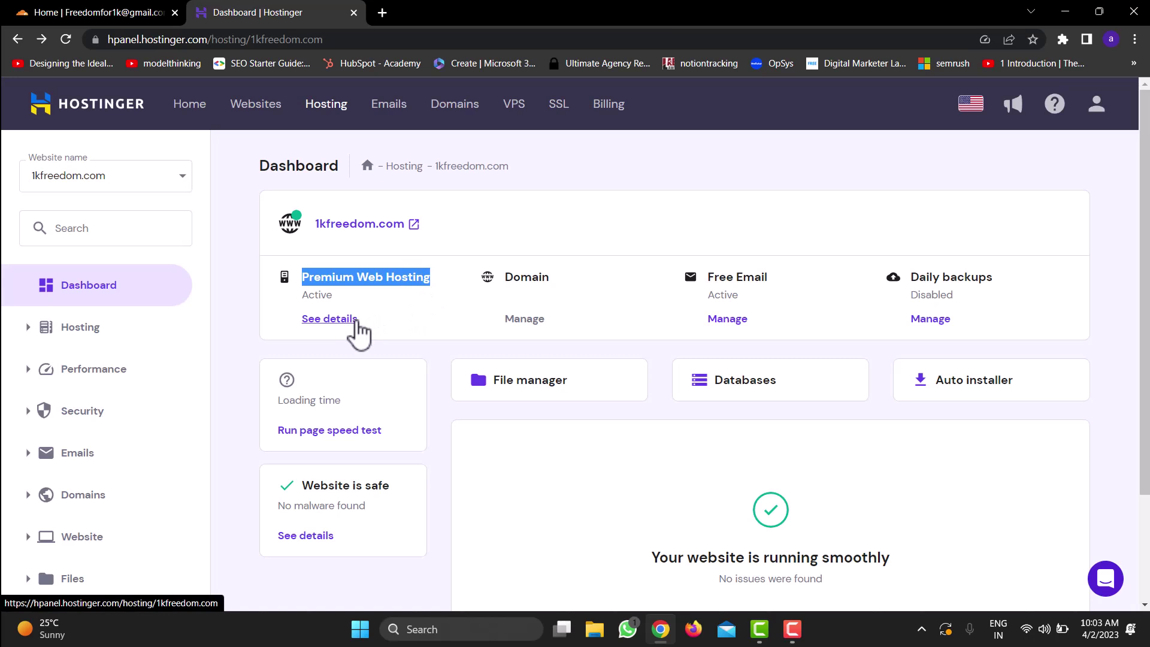
- Copy the website IP 89.117.139.217 from the plan details and return to Cloudflare
left_click(355, 324)
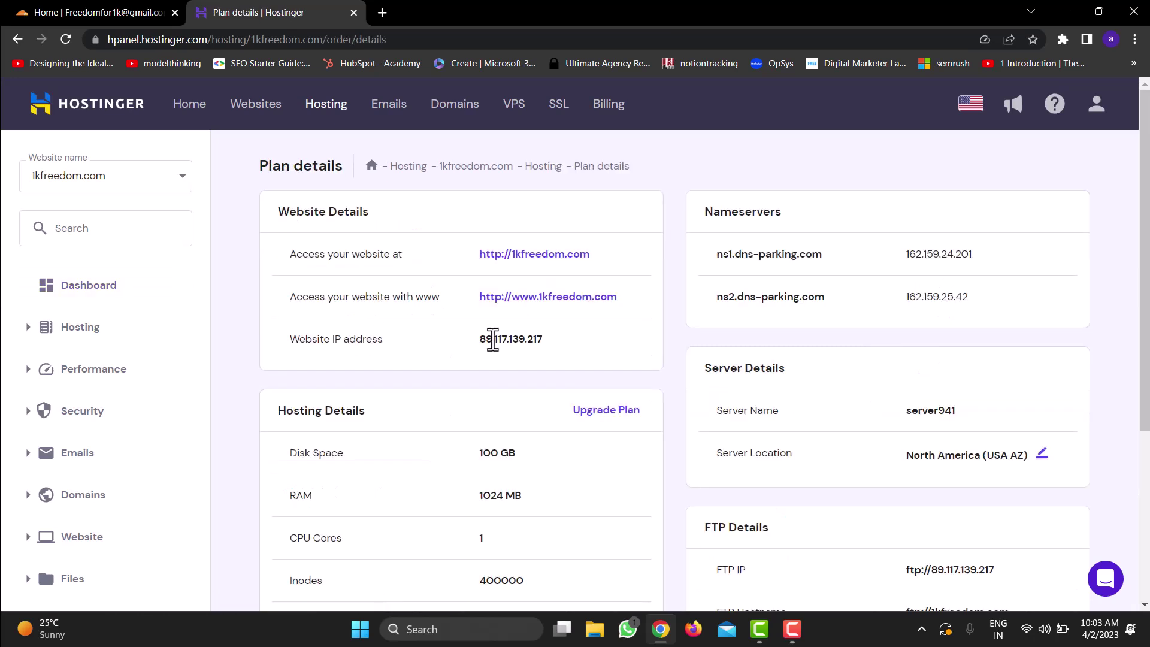
left_click_drag(478, 342, 569, 351)
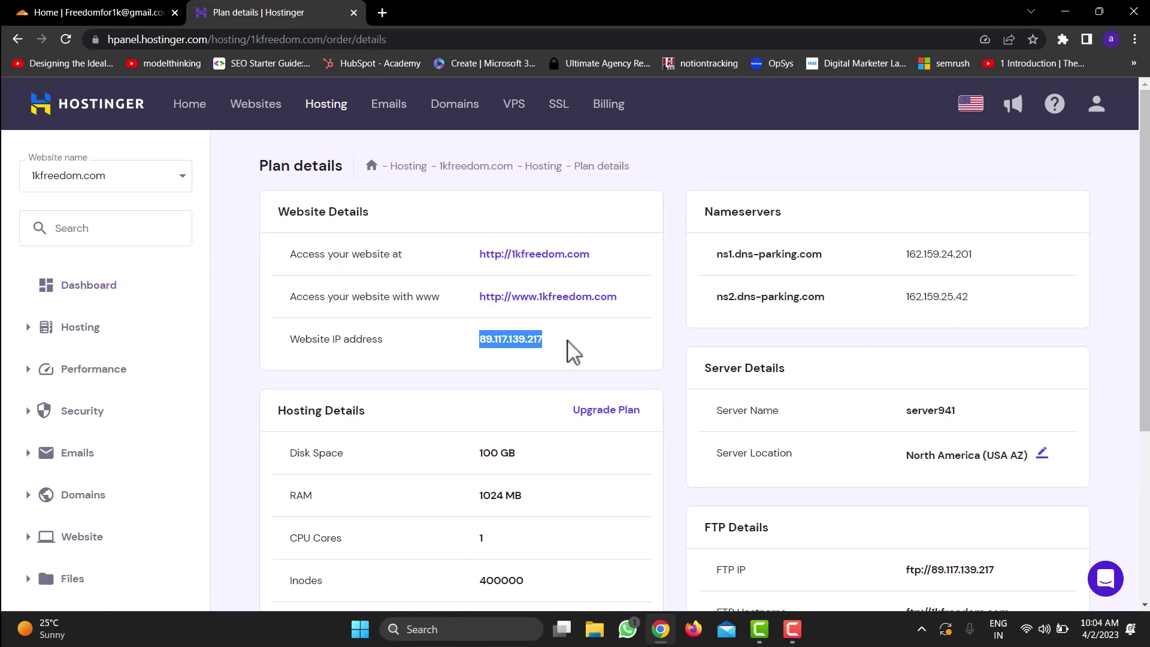
left_click(572, 352)
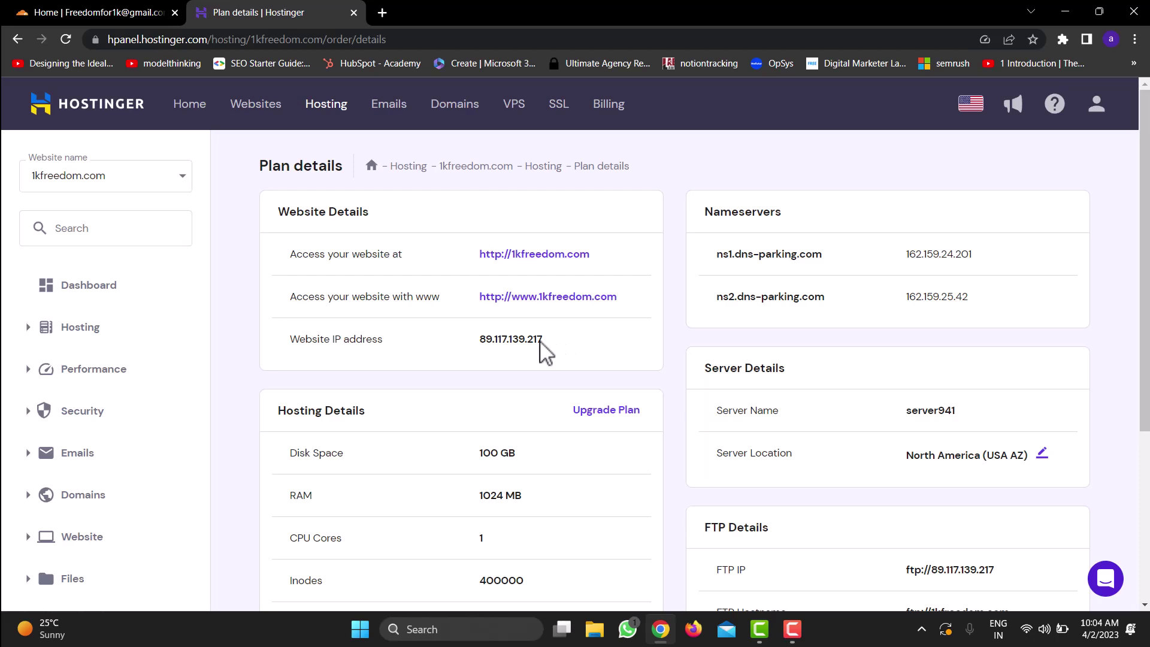
left_click_drag(543, 340, 470, 338)
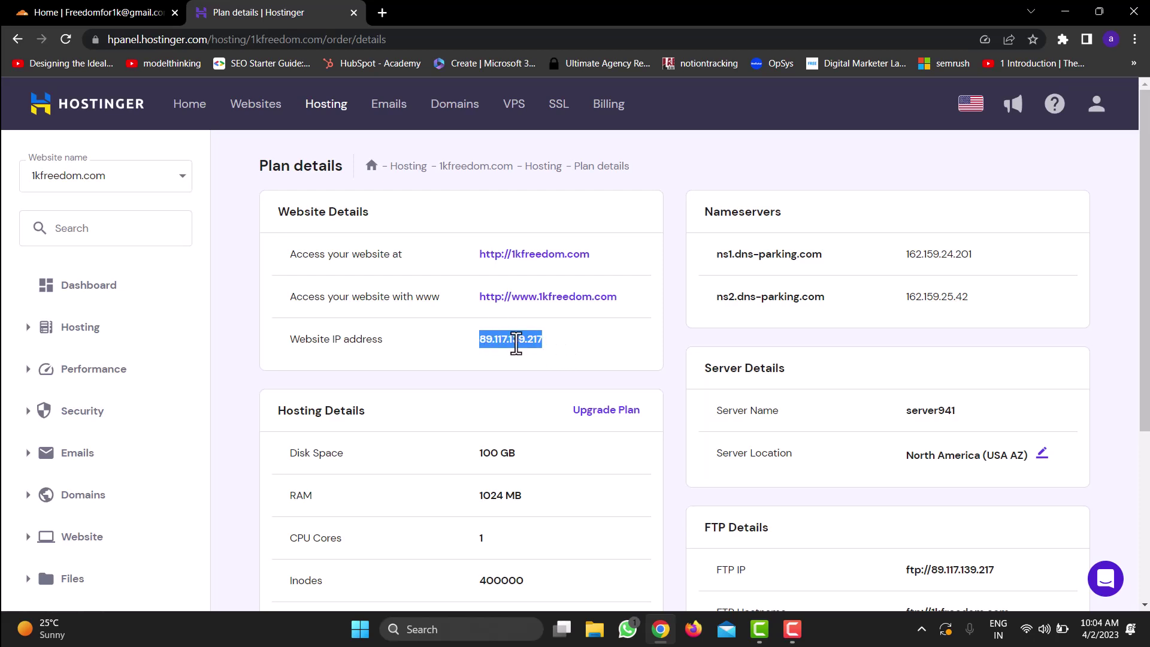
right_click(516, 345)
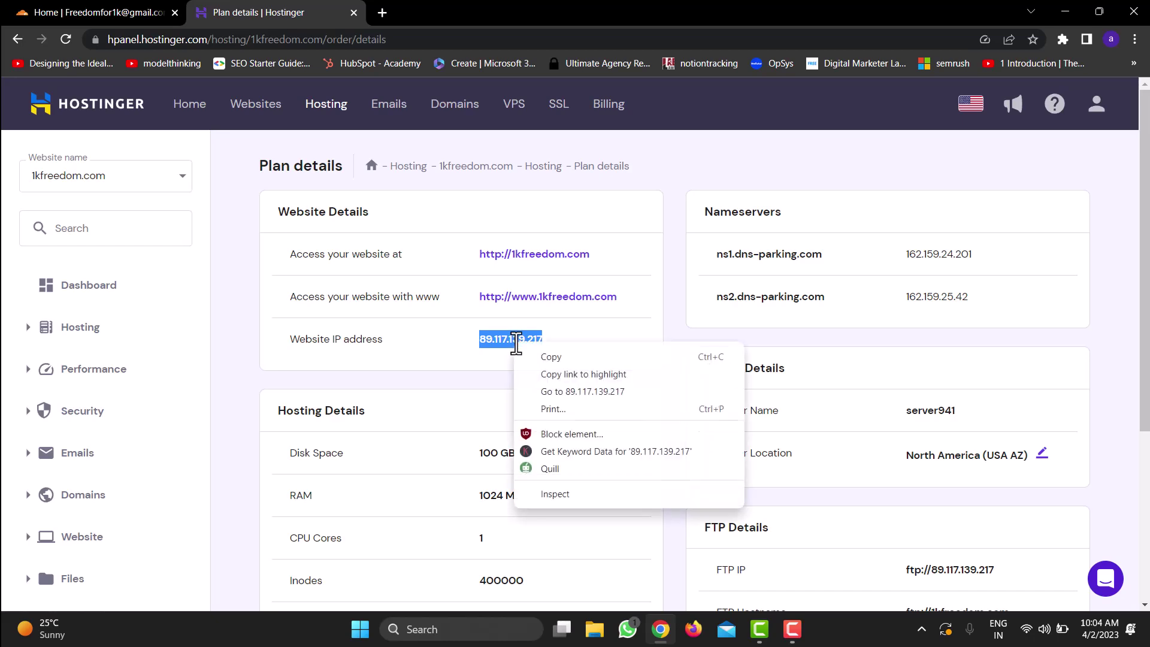
left_click(542, 357)
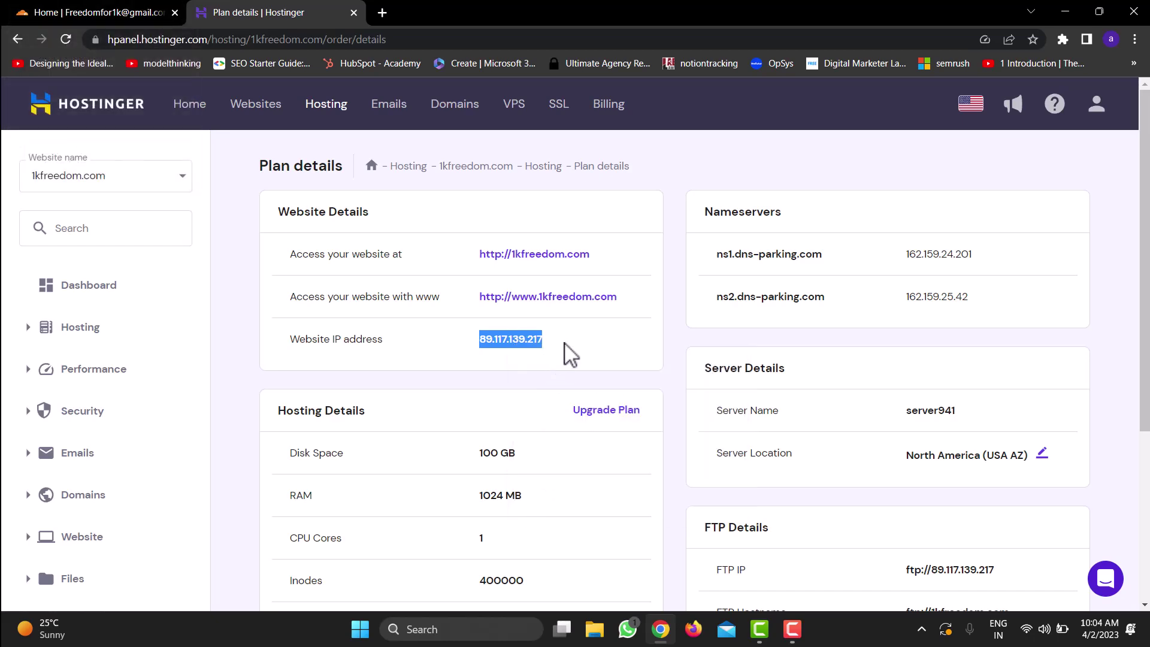
left_click(102, 17)
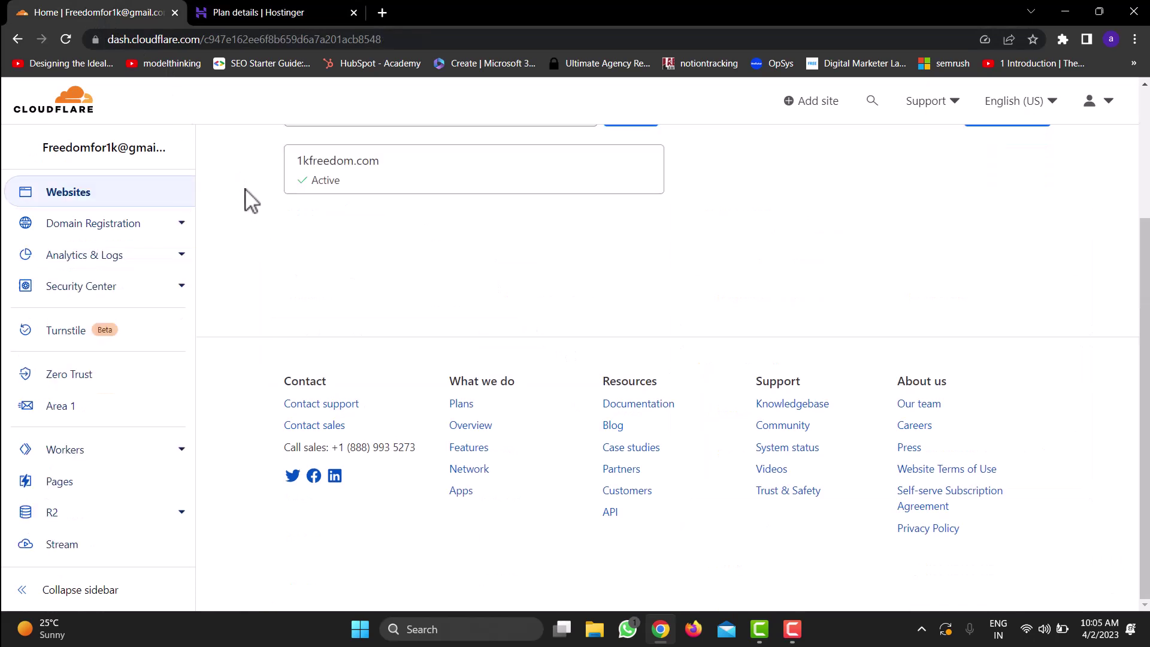
- Open the 1kfreedom.com site and go to its DNS Records page
left_click(378, 183)
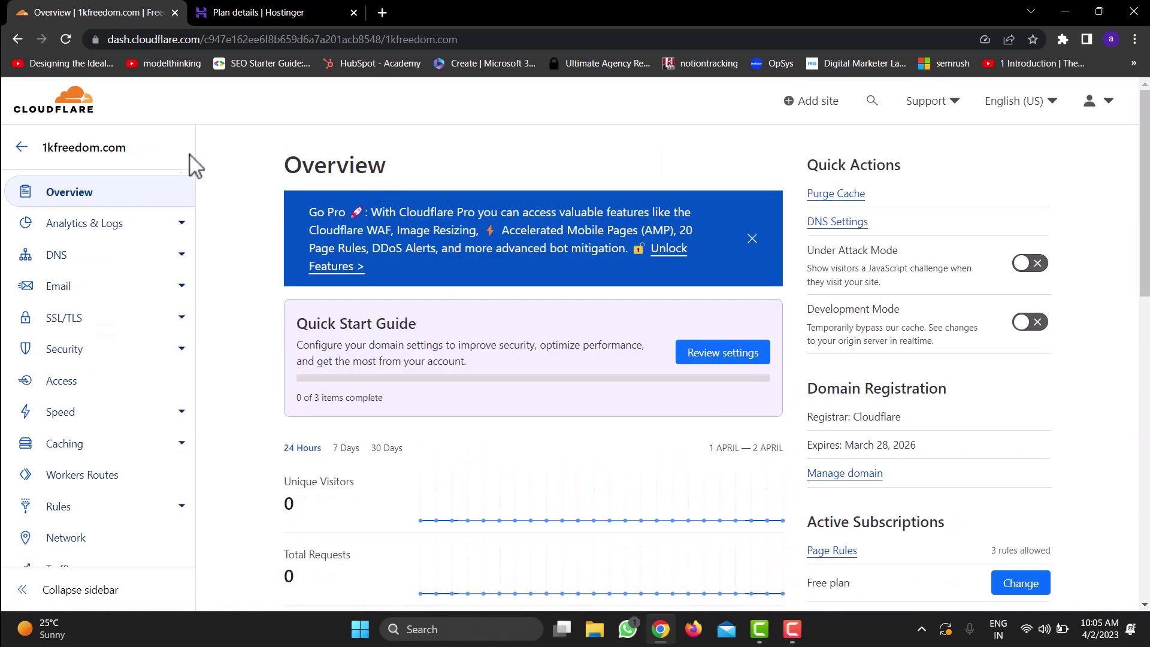
left_click(86, 259)
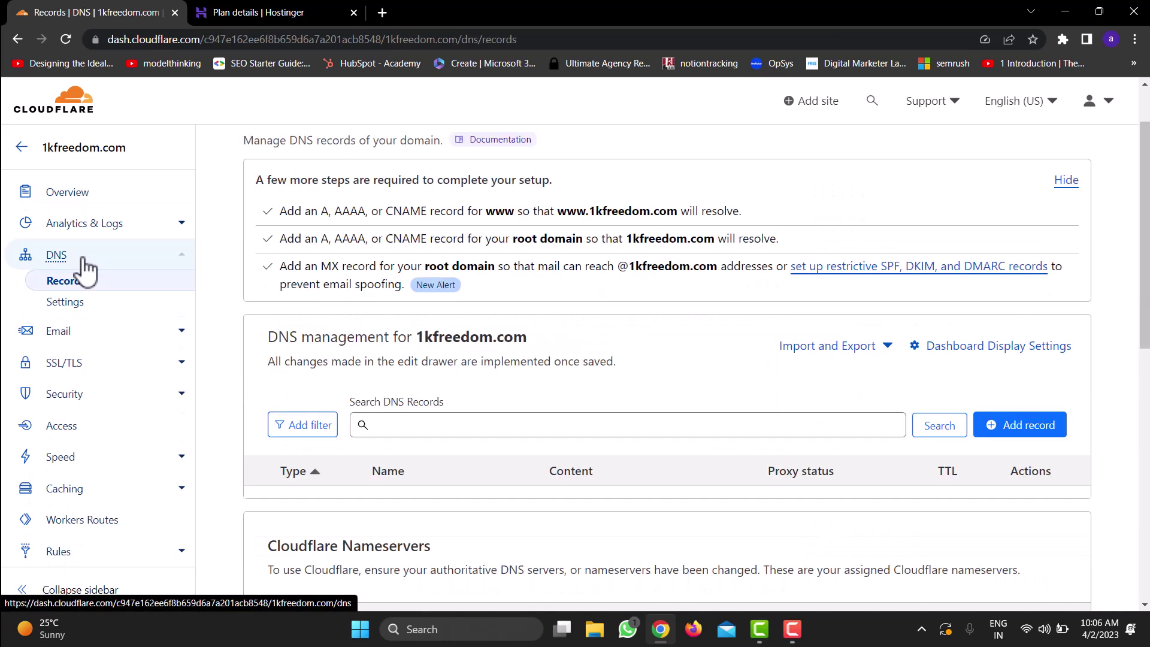
- Add a proxied A record named @ pointing to 89.117.139.217 and save it
left_click(1038, 435)
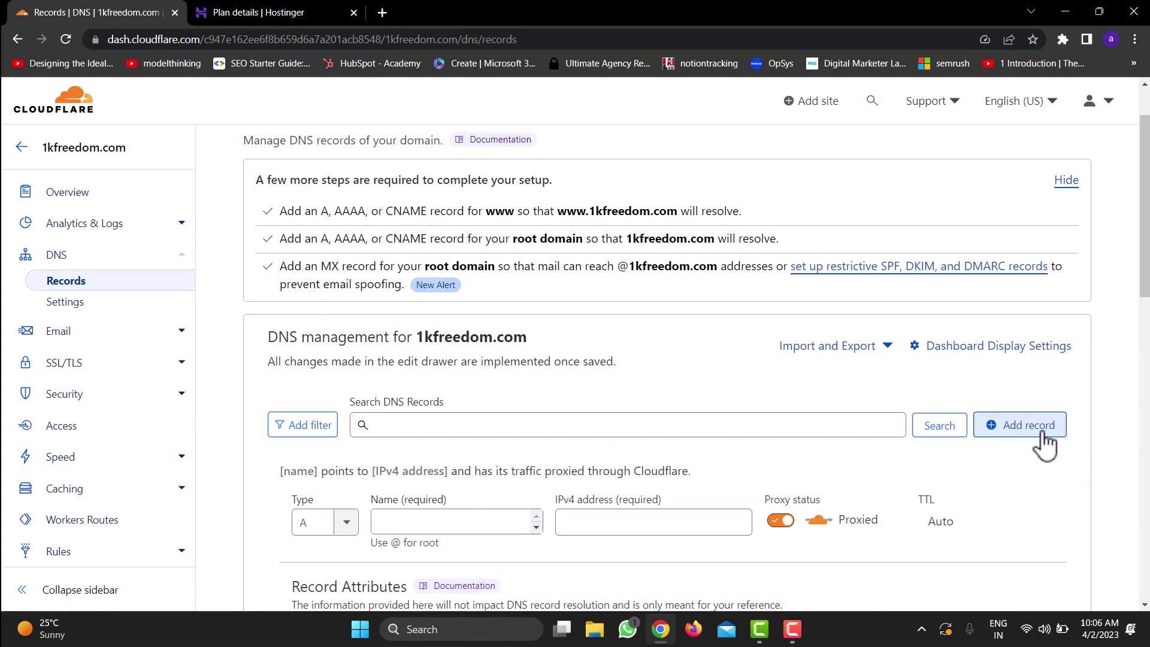
scroll(1040, 432, "down", 2)
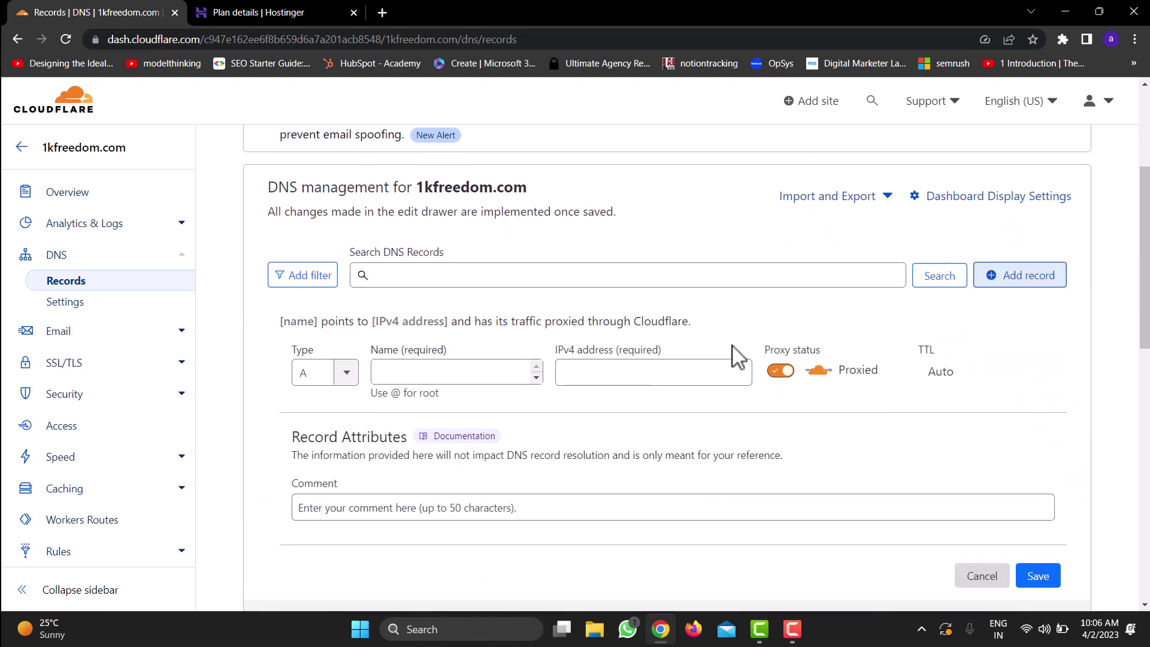
left_click(341, 378)
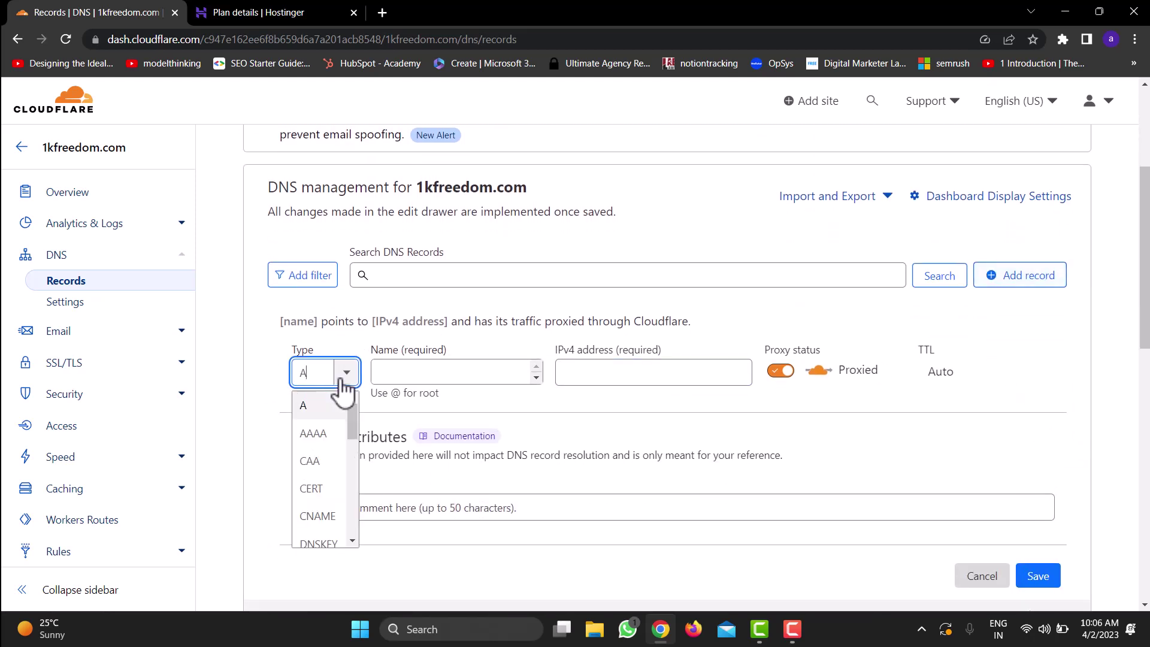
left_click(307, 412)
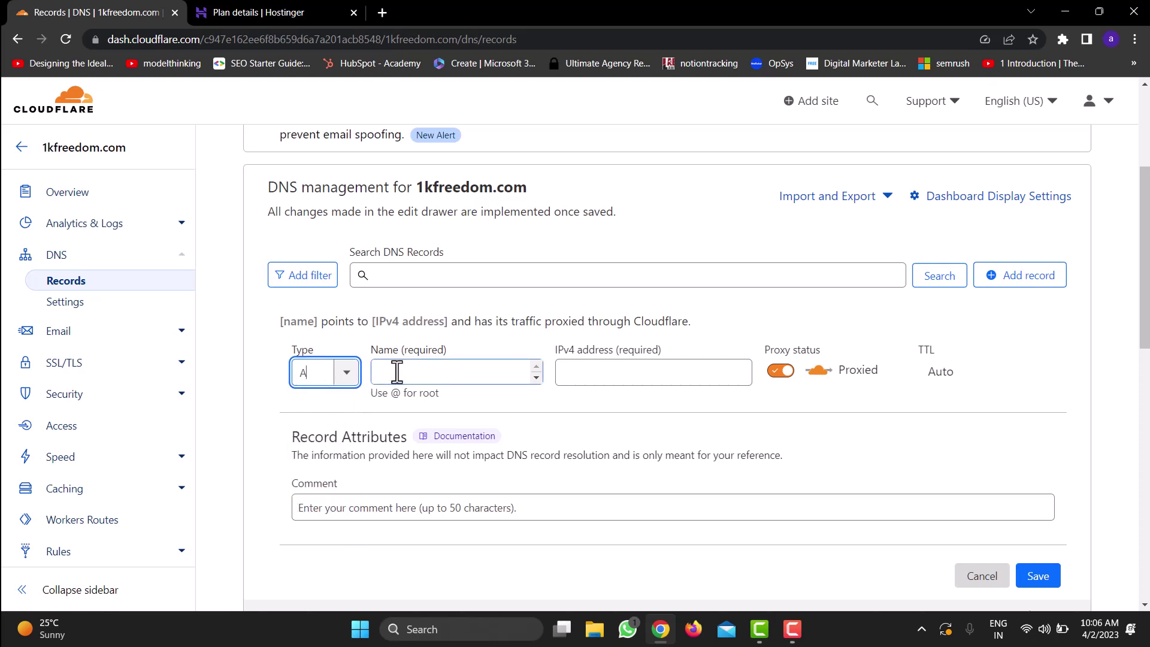
left_click(397, 372)
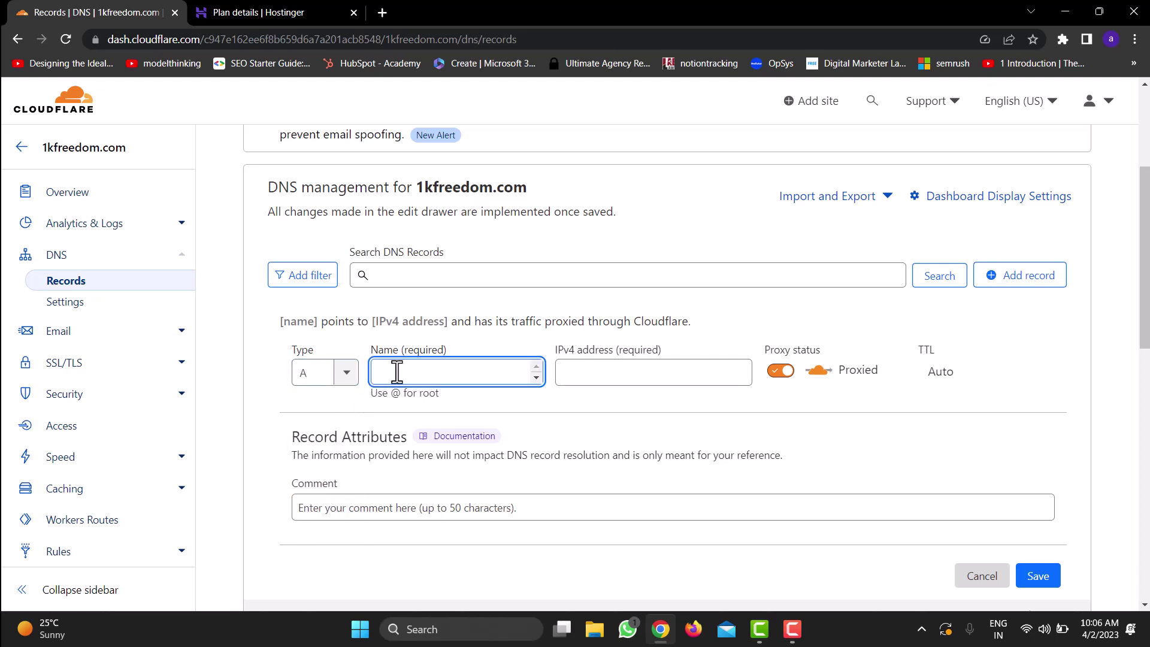
type("@")
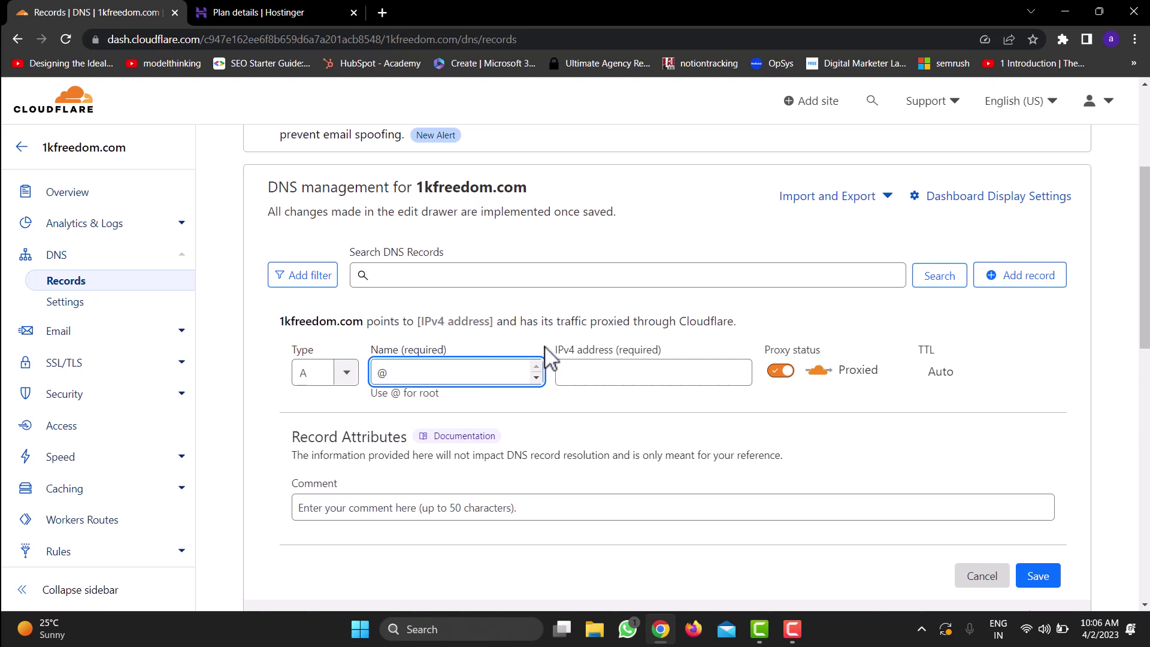
left_click(600, 371)
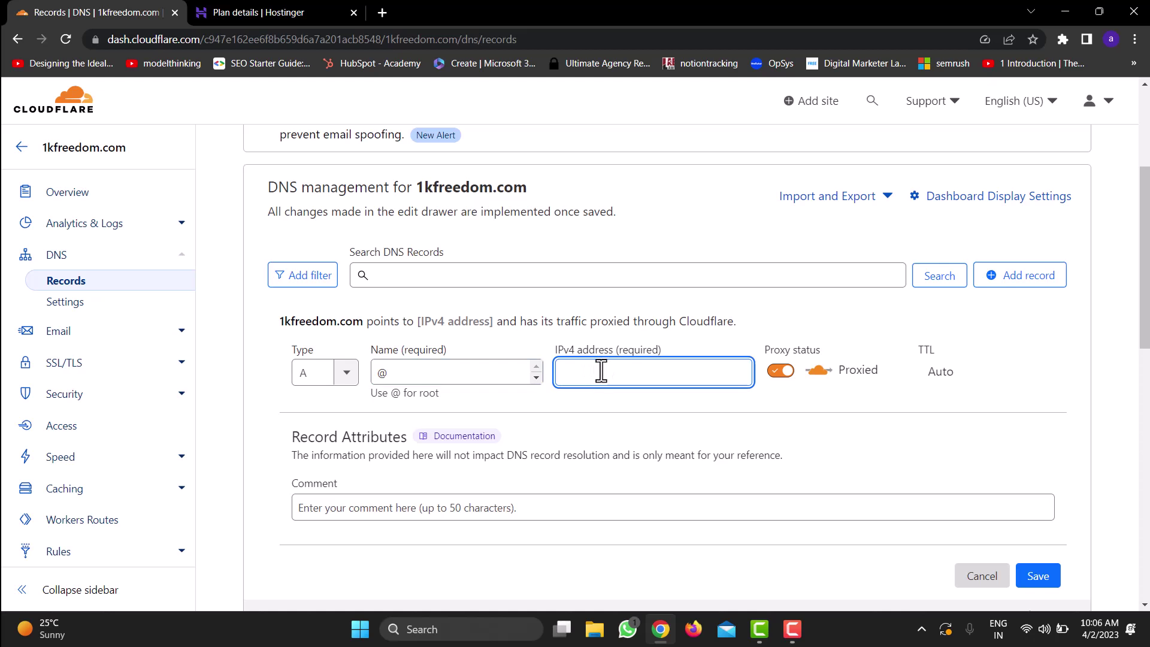
key("ctrl+v")
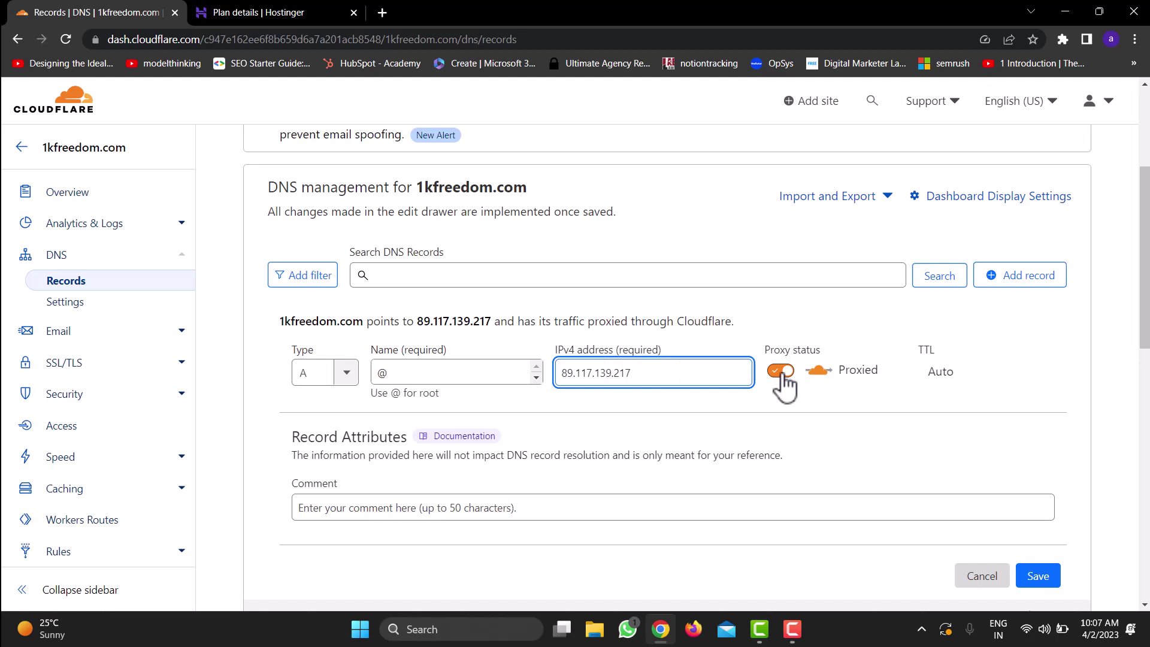
left_click(1037, 576)
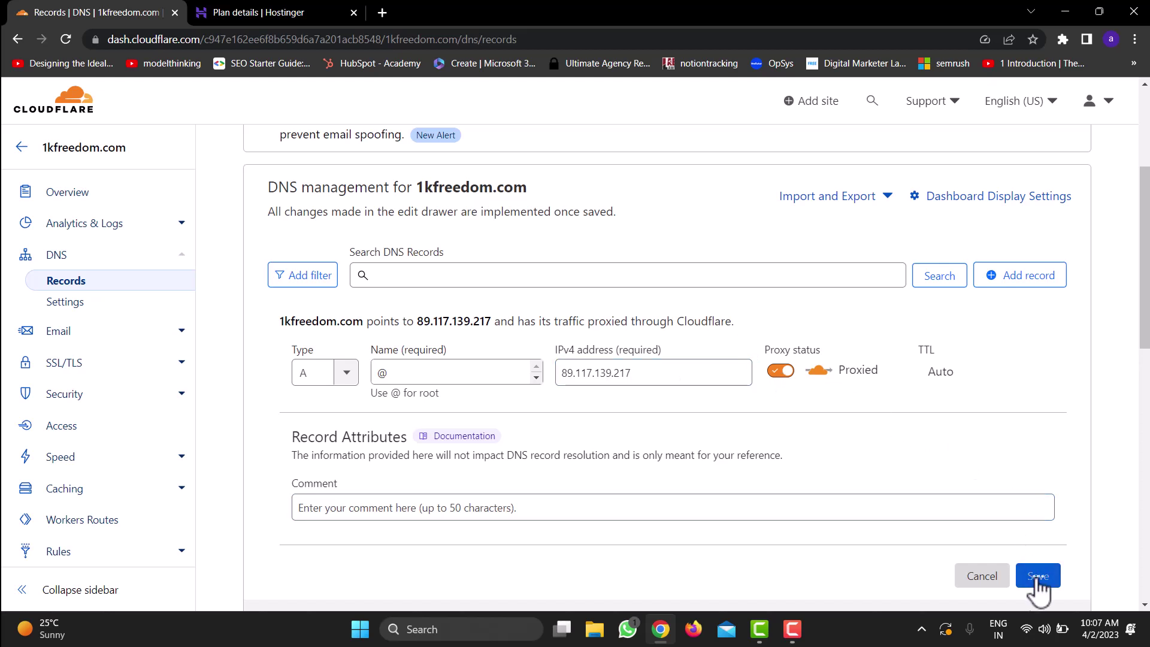